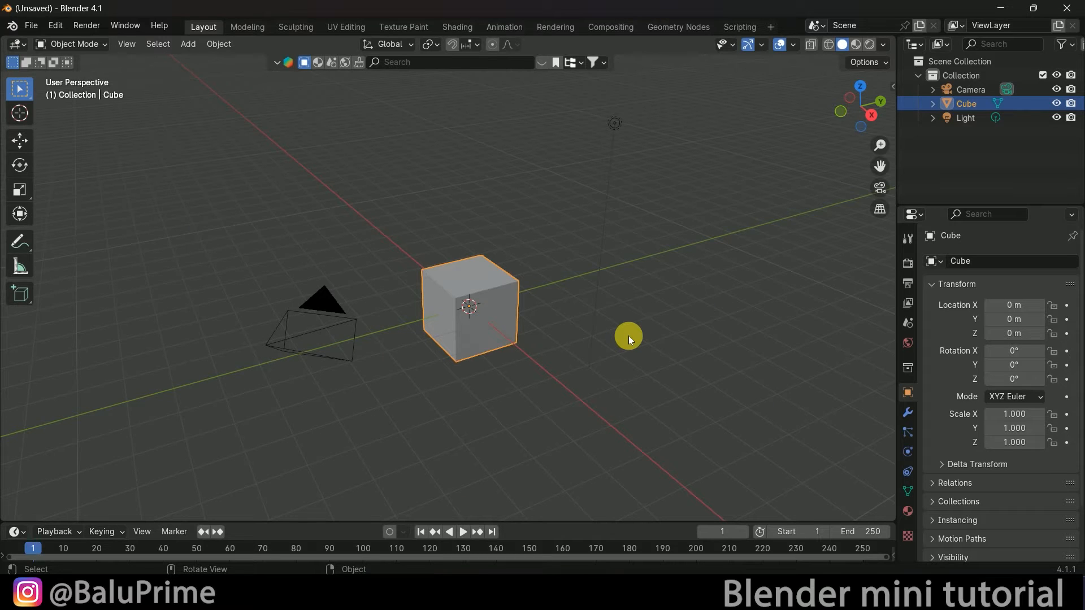
- Delete the default camera and light, then select the remaining cube
middle_drag(521, 384, 459, 416)
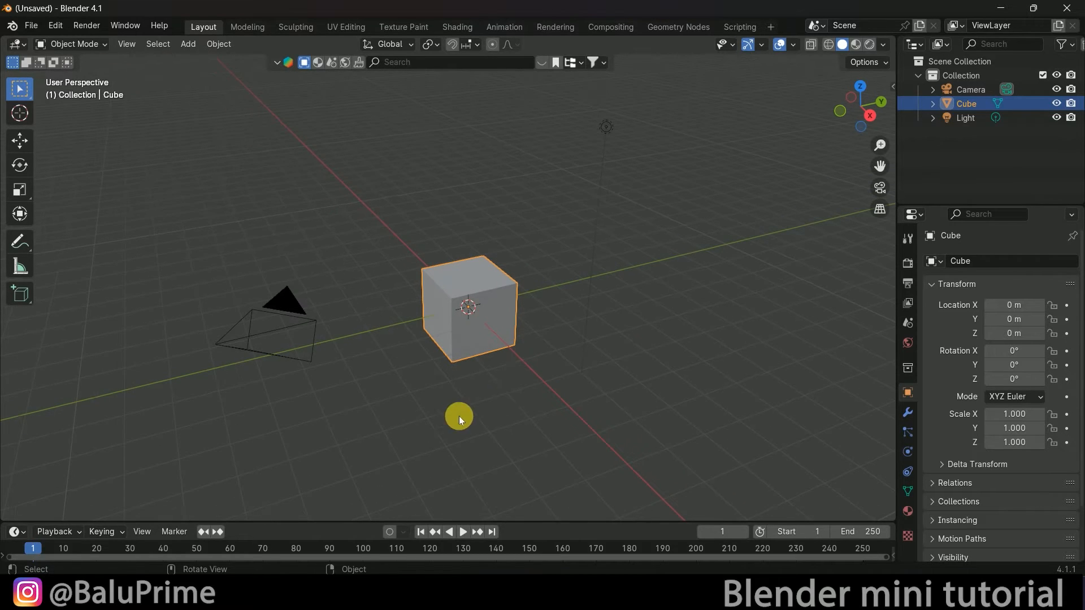
click(292, 316)
shift+click(606, 130)
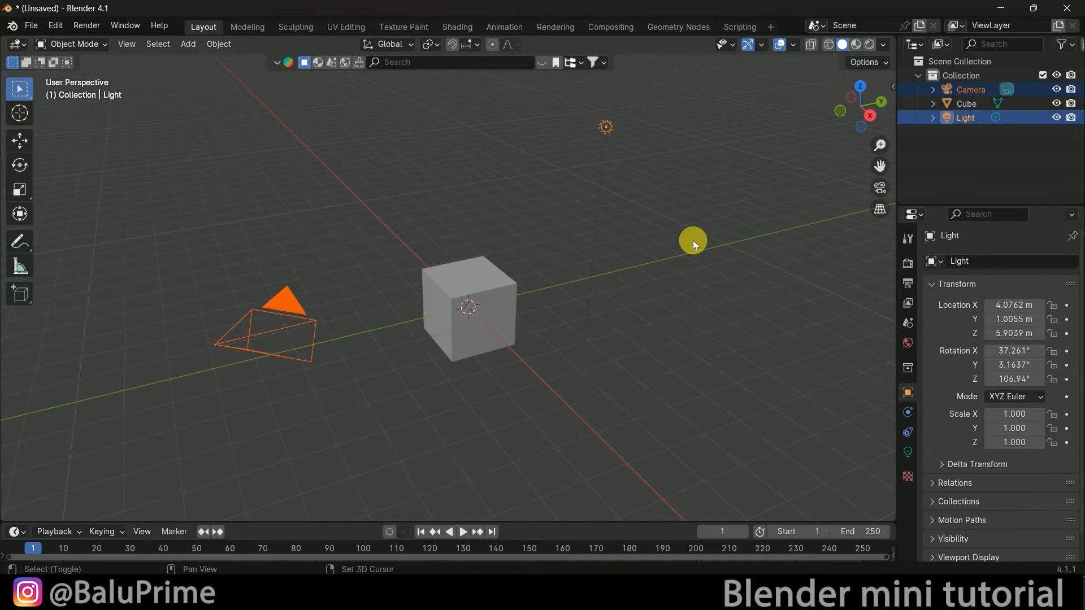
key(x)
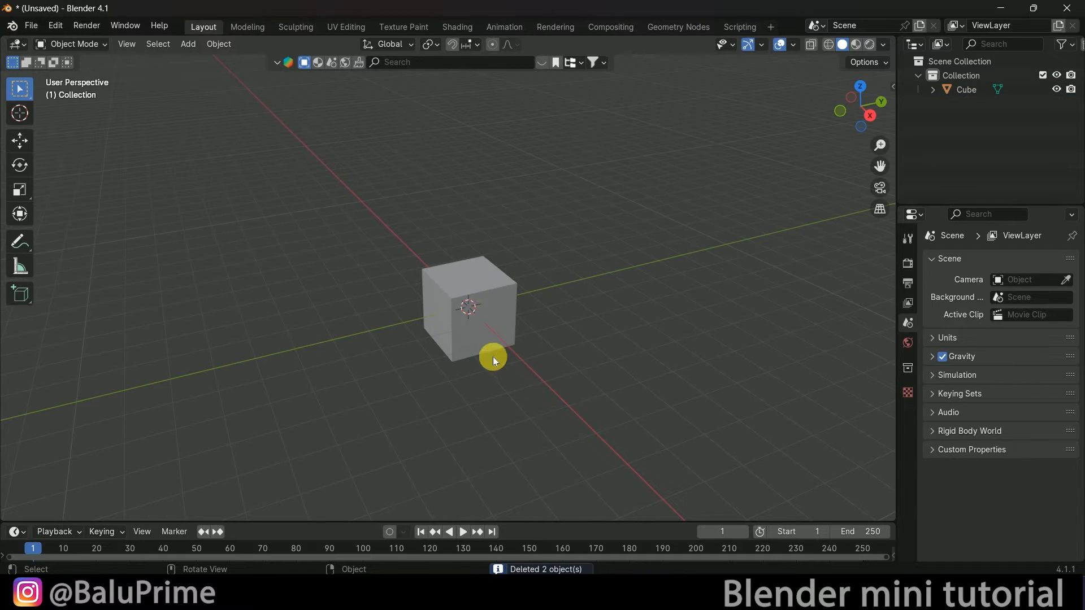
click(492, 357)
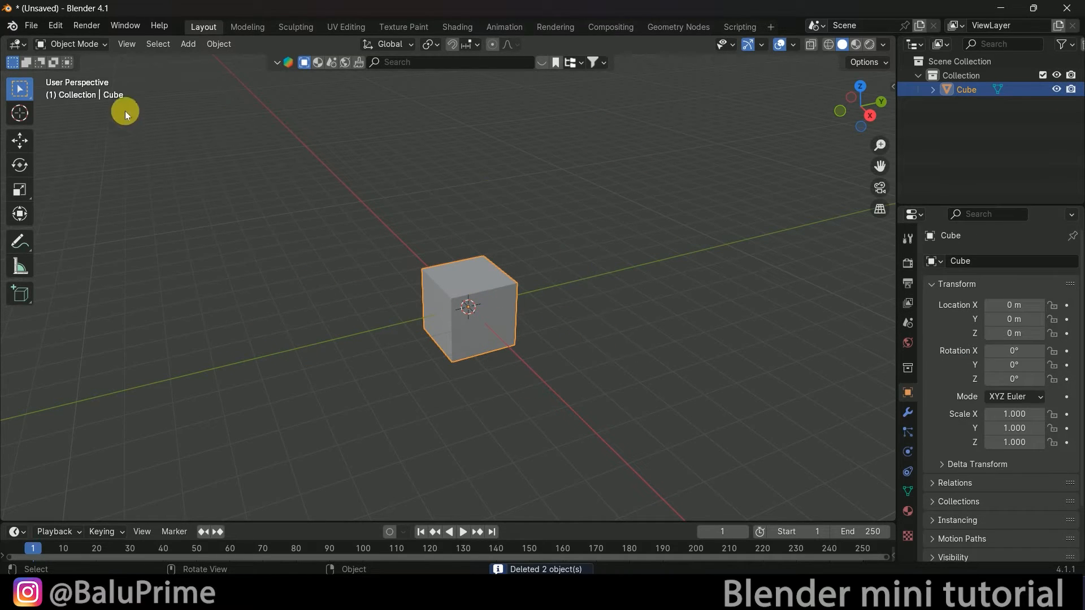
- In Edit Mode, merge all cube vertices At Center into a single vertex
click(70, 47)
click(80, 66)
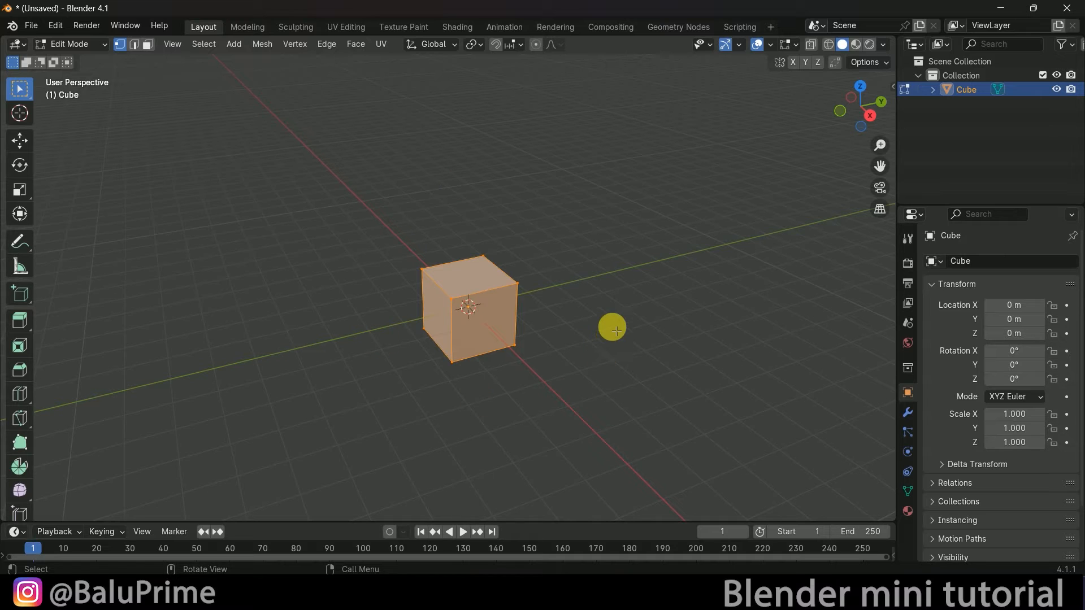
key(m)
click(592, 327)
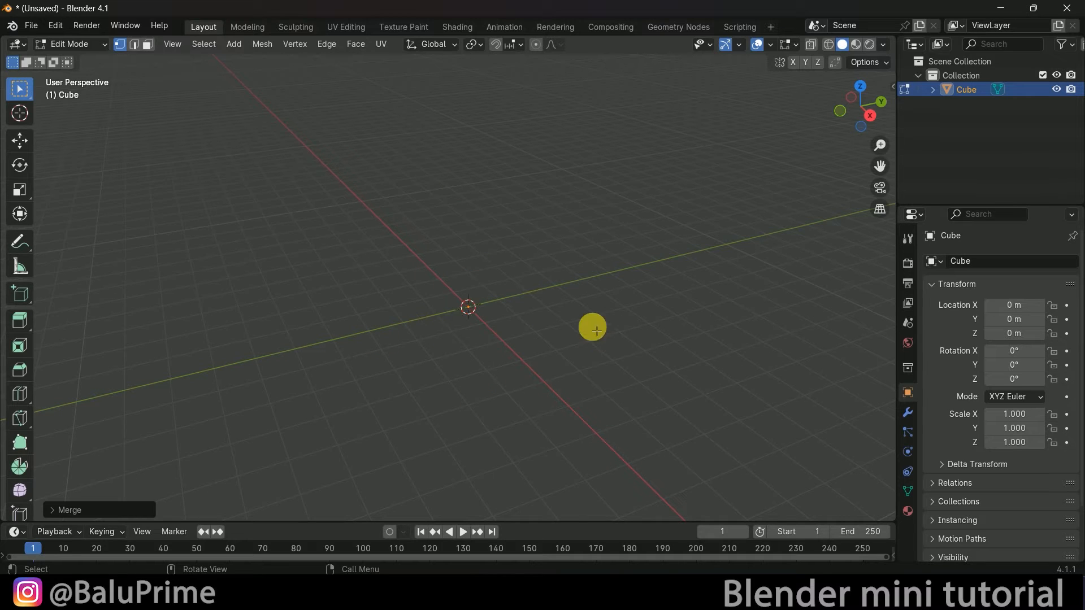
click(20, 140)
- Extrude the single vertex upward along Z to form the first path edge
middle_drag(508, 329, 491, 348)
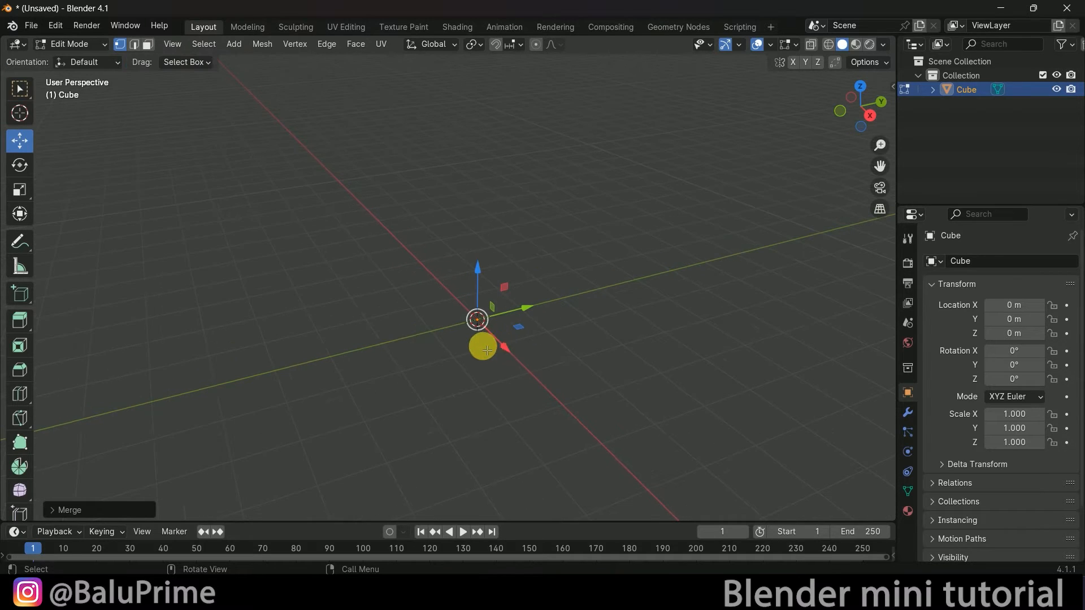
key(g)
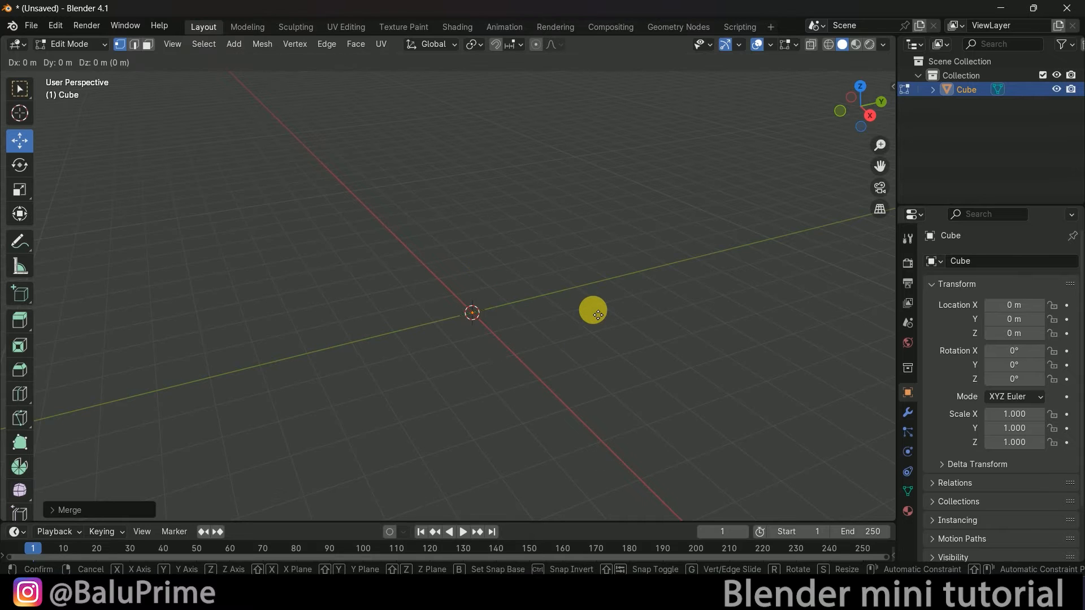
key(z)
click(596, 203)
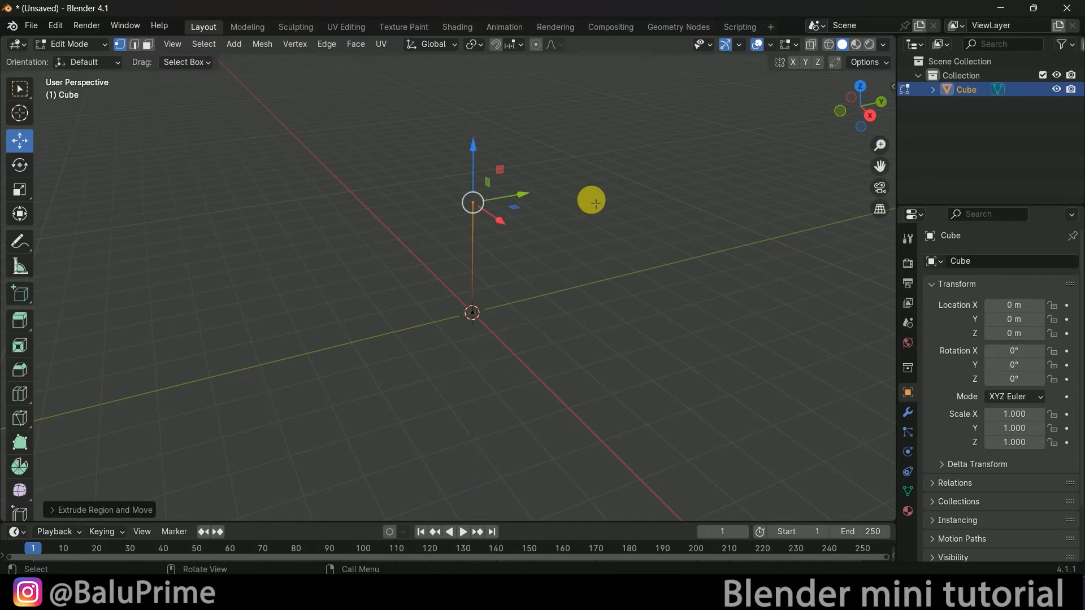
middle_drag(593, 255, 582, 268)
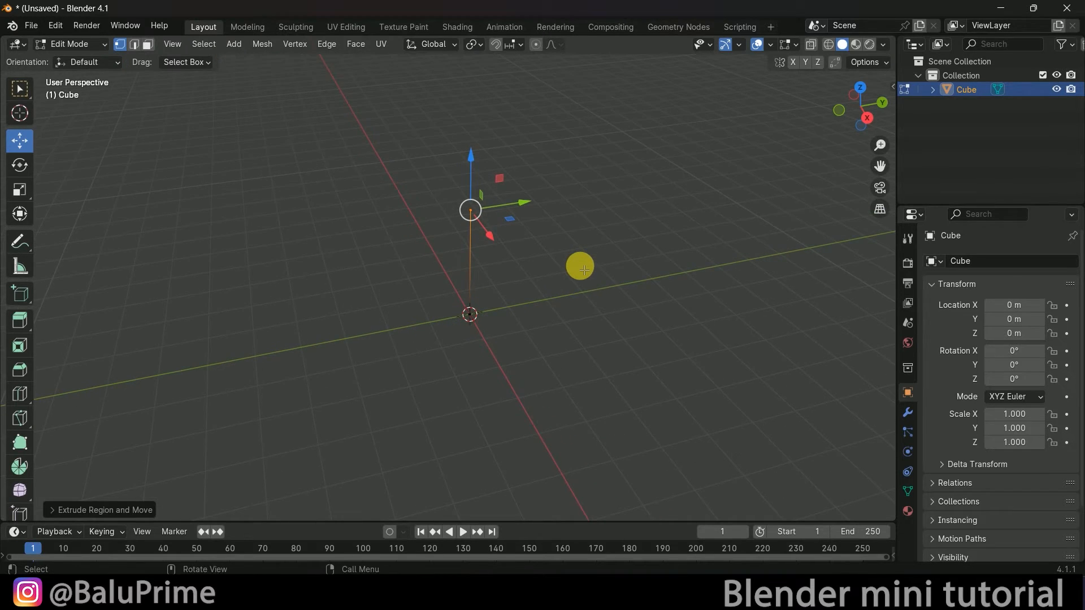
- Extrude two more axis-locked segments along Y to complete the bent rectangular wire path
key(e)
key(y)
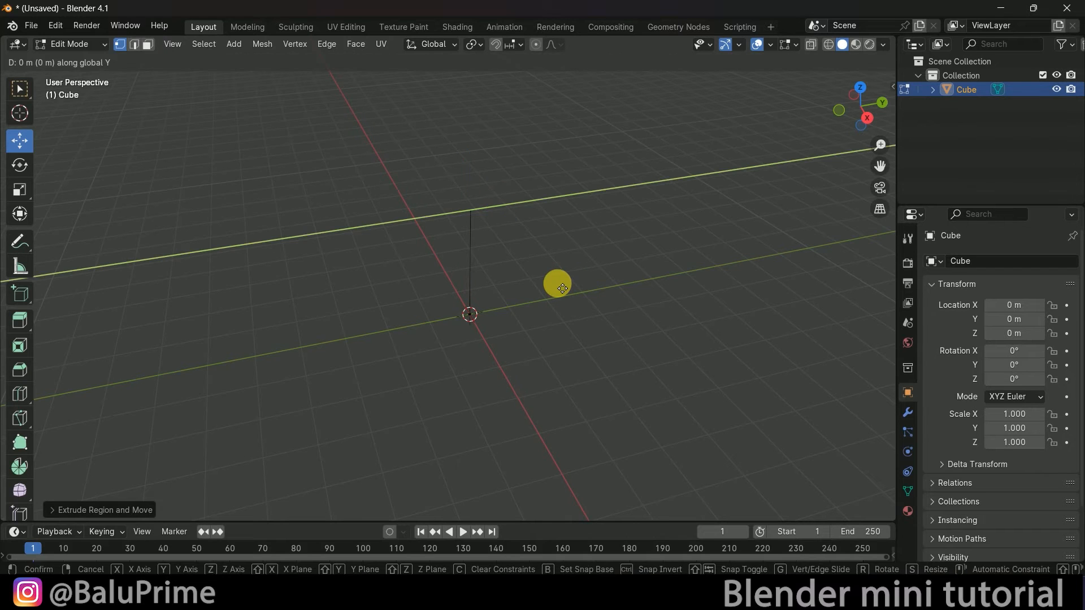
click(691, 272)
key(e)
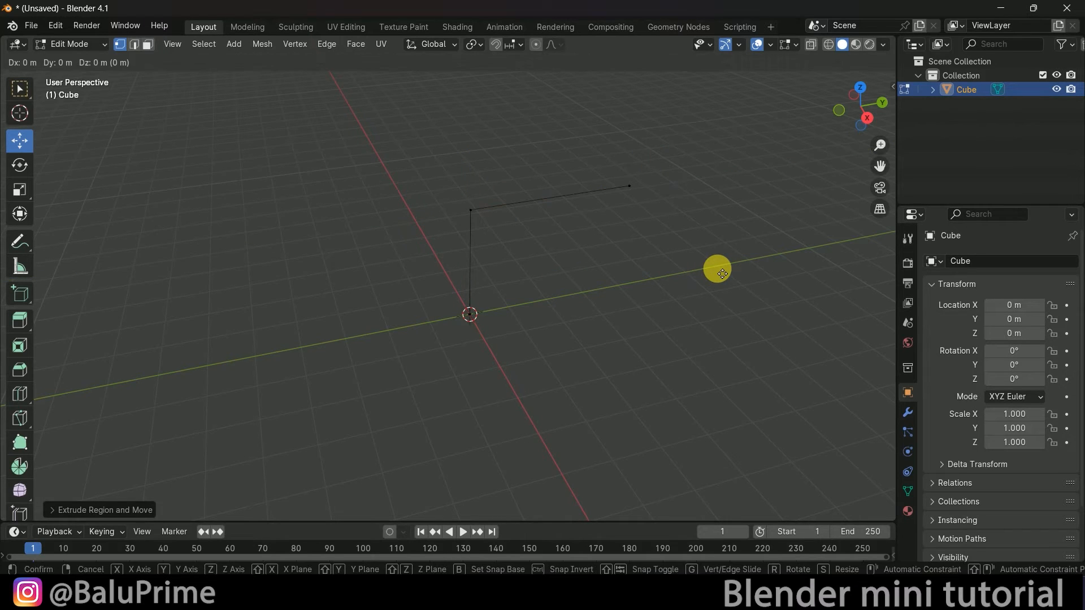
key(y)
click(599, 216)
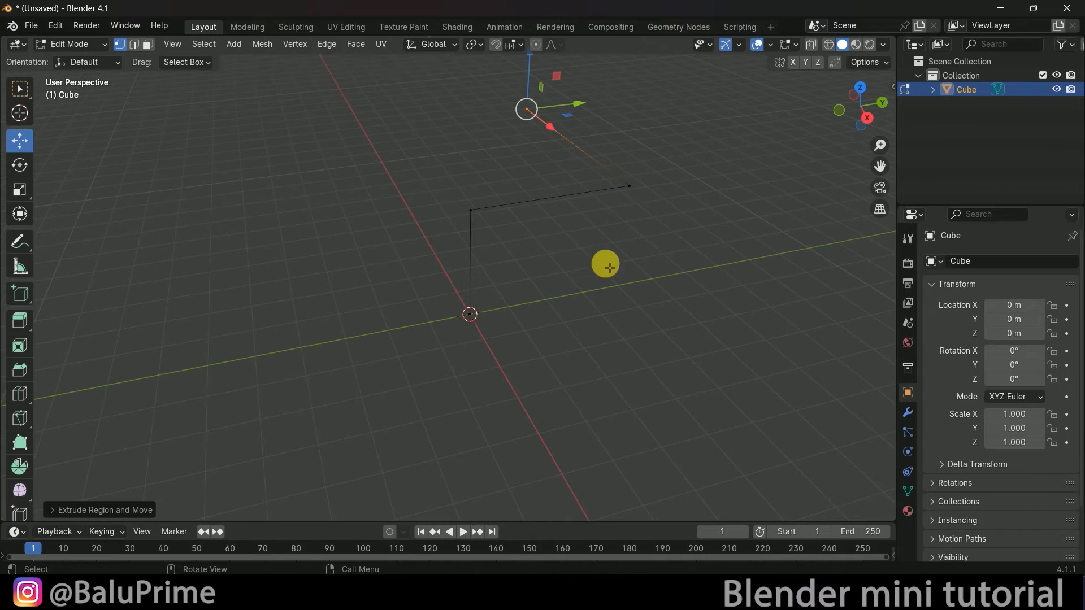
middle_drag(602, 255, 650, 259)
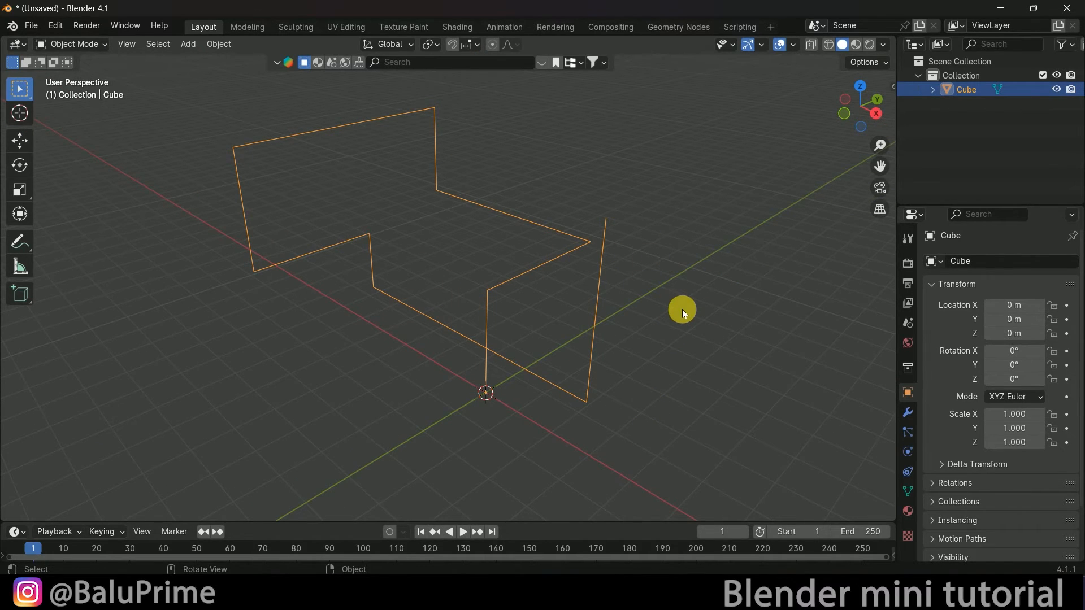
- Bevel all path vertices into multi-segment rounded corners and return to Object Mode
key(Tab)
key(a)
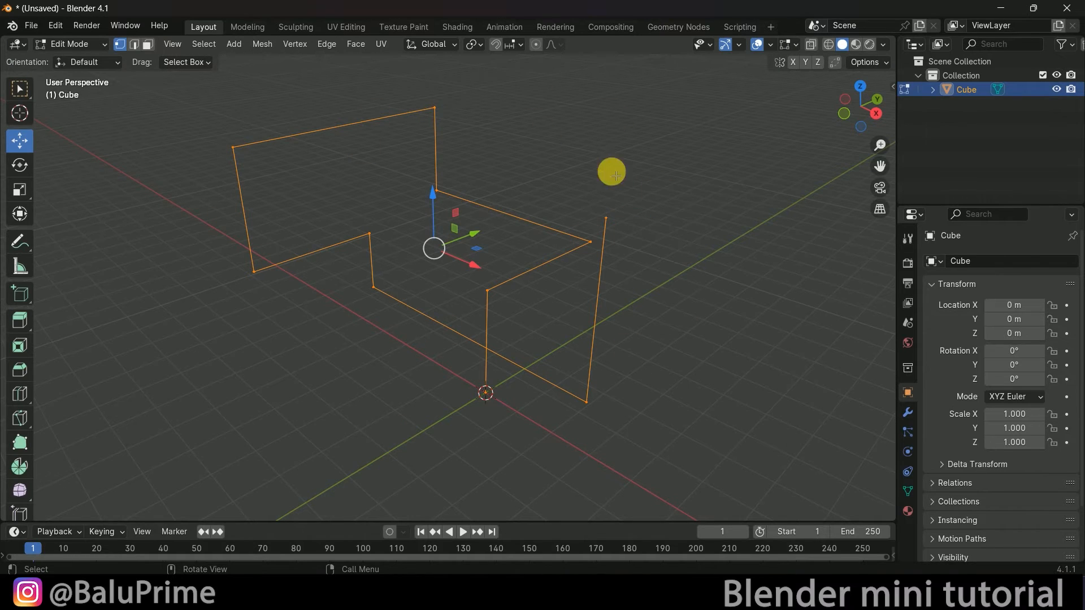
key(ctrl+b)
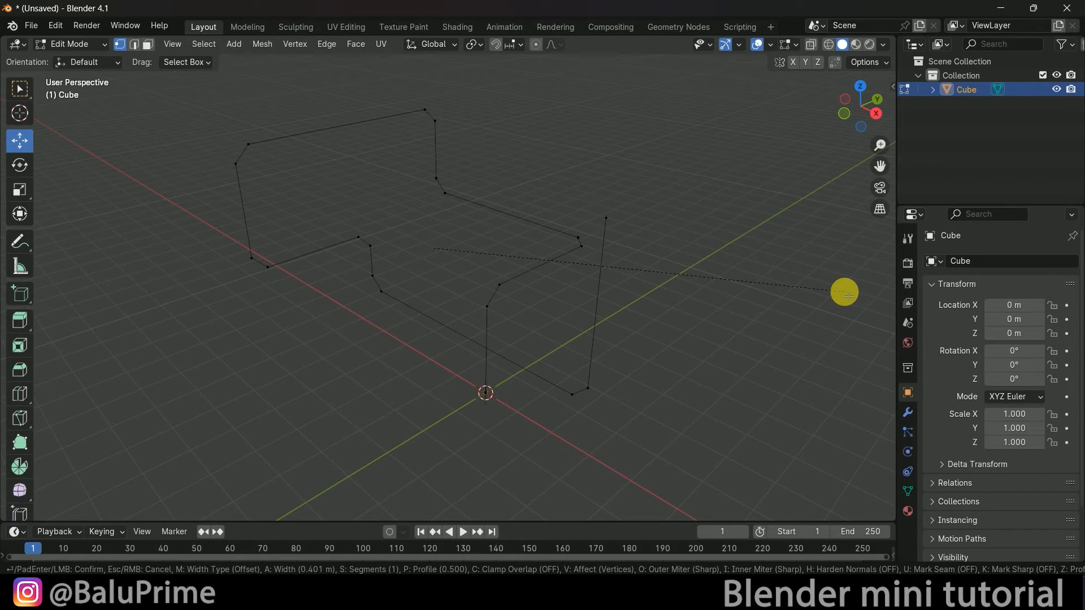
scroll(845, 294, up, 2)
click(844, 294)
key(Tab)
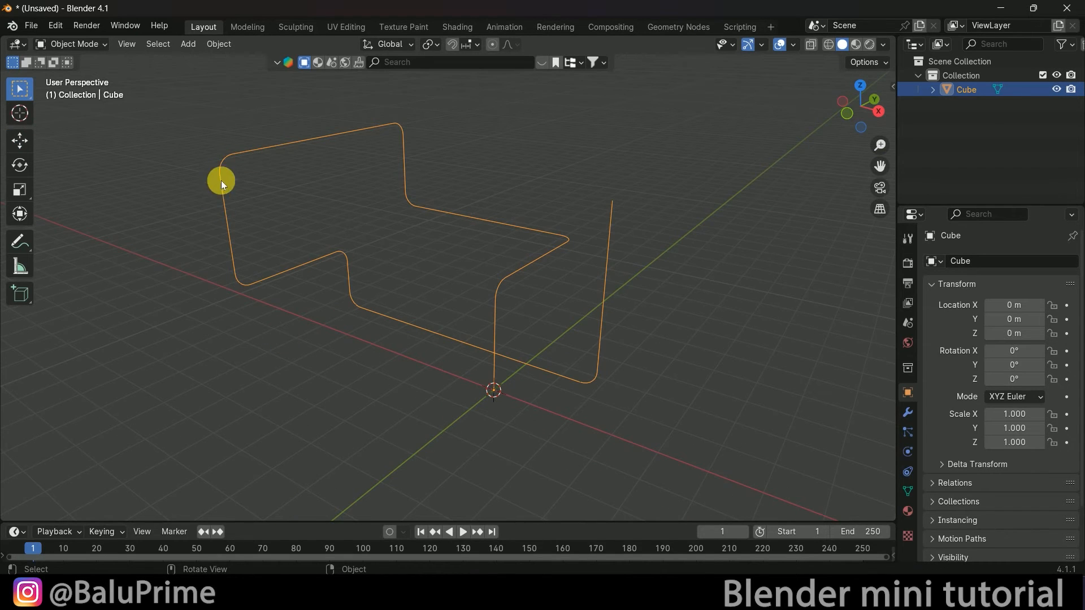
scroll(313, 310, down, 2)
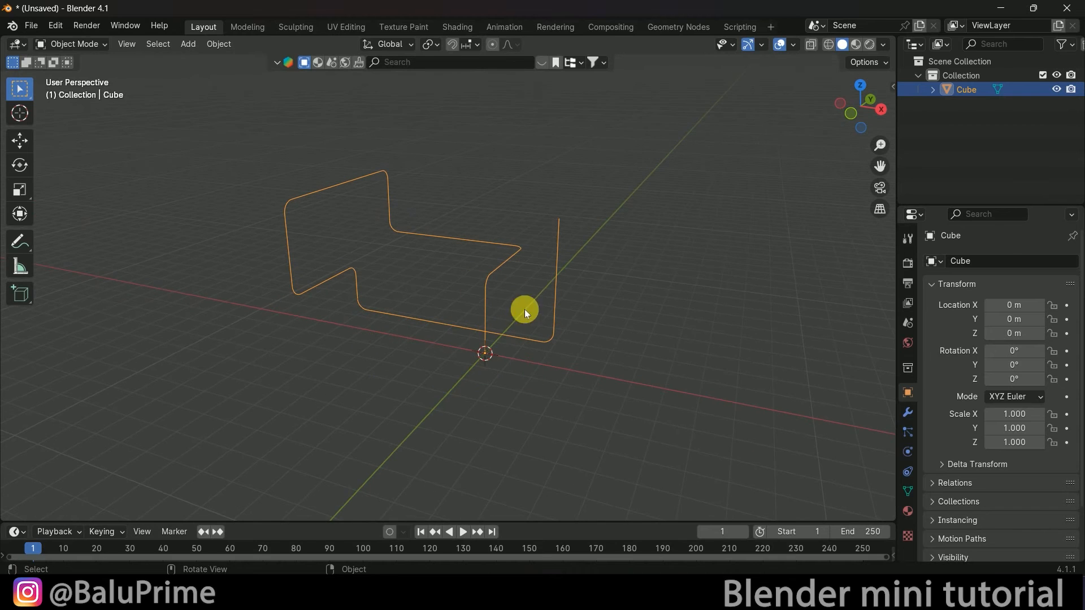
- Convert the rounded wire path from a mesh into a curve object
middle_drag(525, 309, 499, 341)
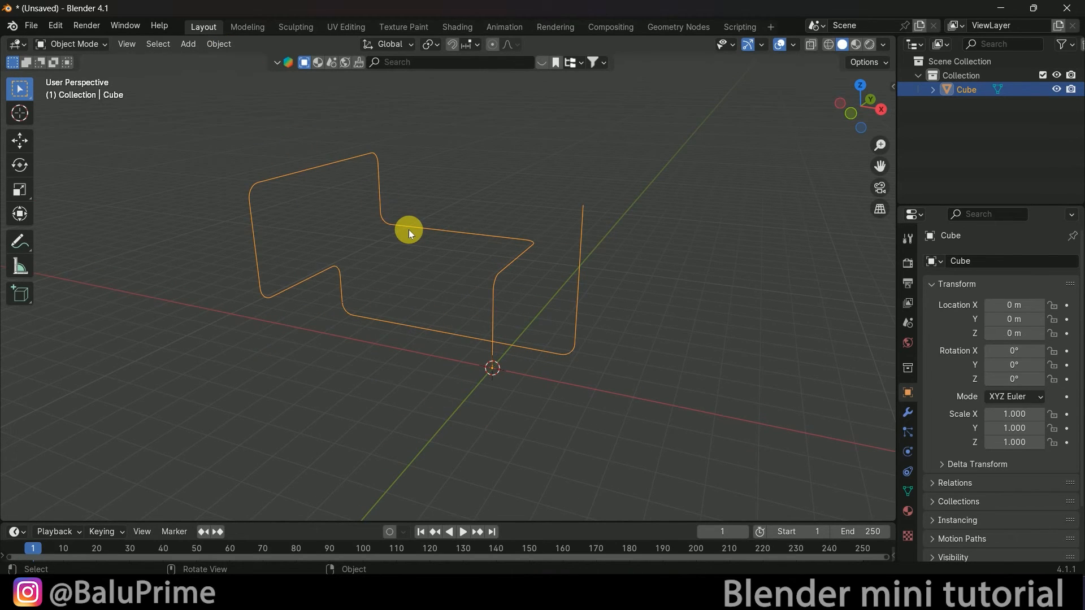
click(20, 140)
click(218, 45)
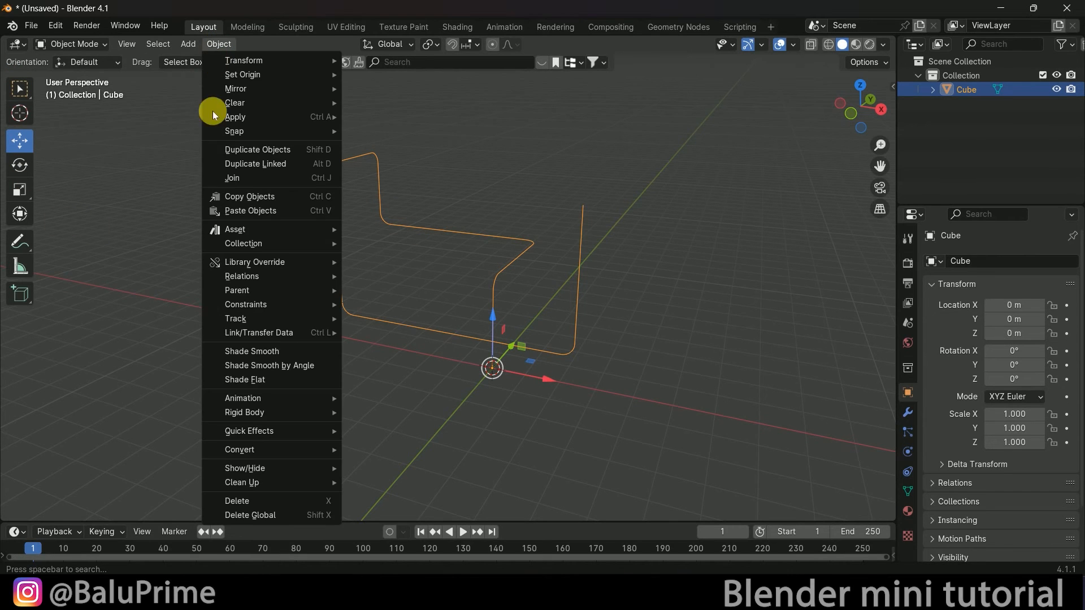
mouse_move(240, 450)
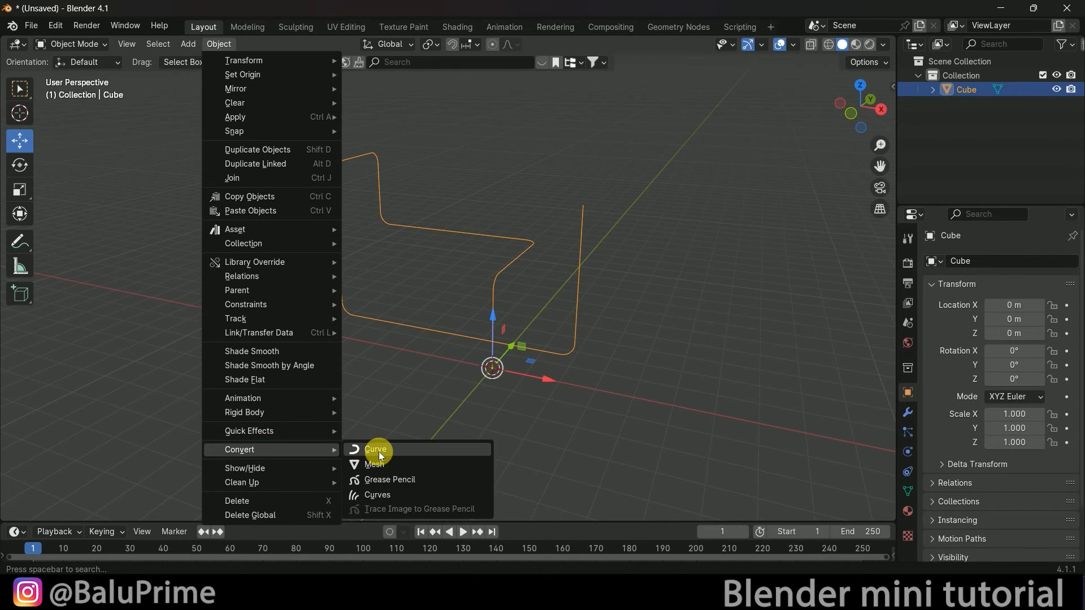
click(379, 452)
middle_drag(379, 452, 566, 423)
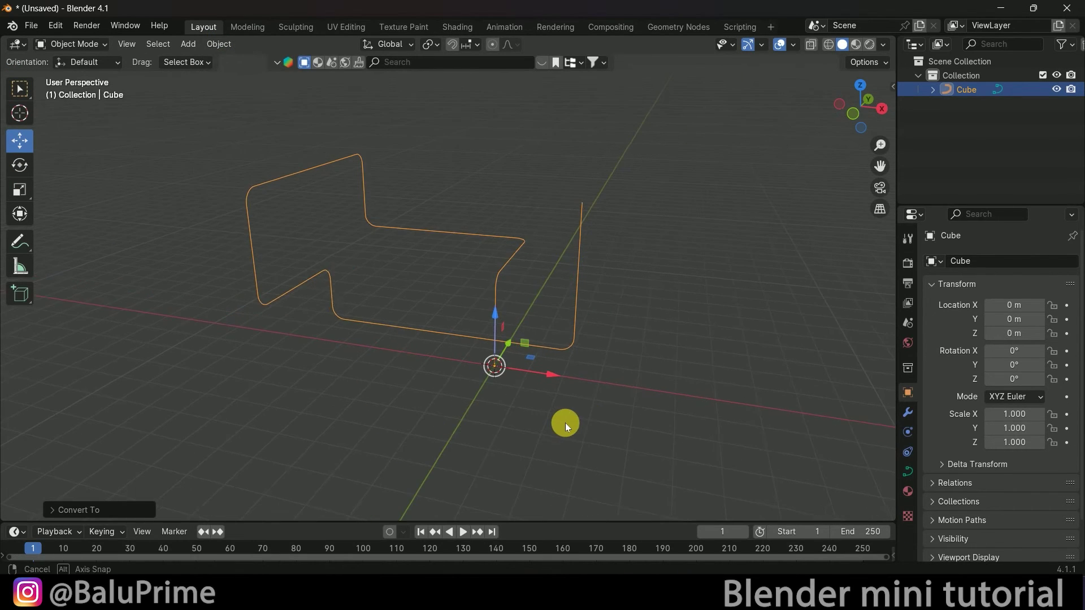
click(602, 330)
- Give the curve a round bevel with depth 0.34 m and resolution 20, forming a thick tube
click(567, 326)
click(907, 471)
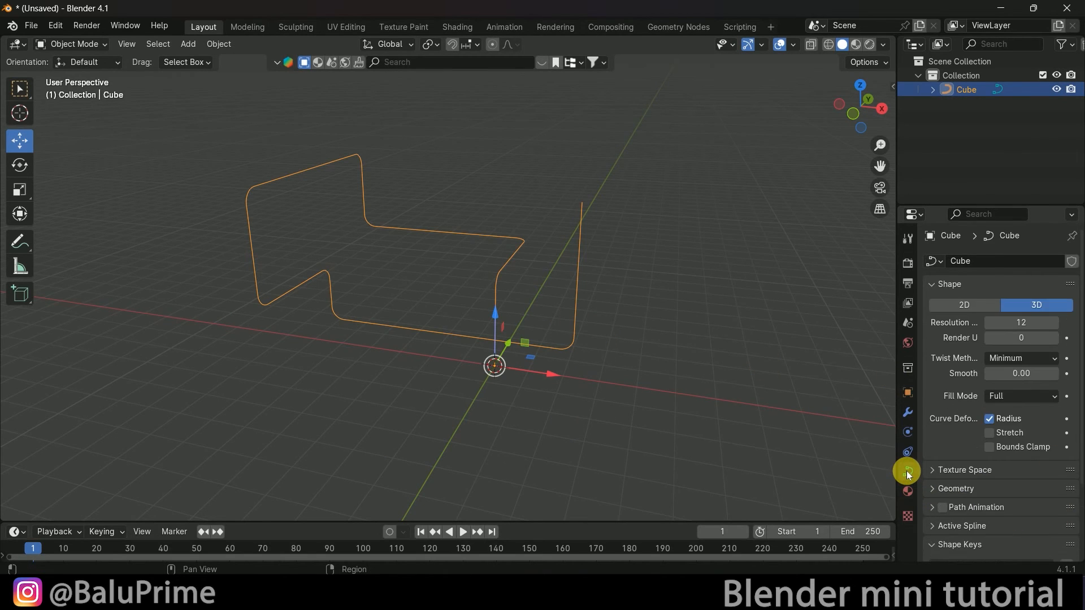
scroll(954, 441, down, 2)
click(935, 404)
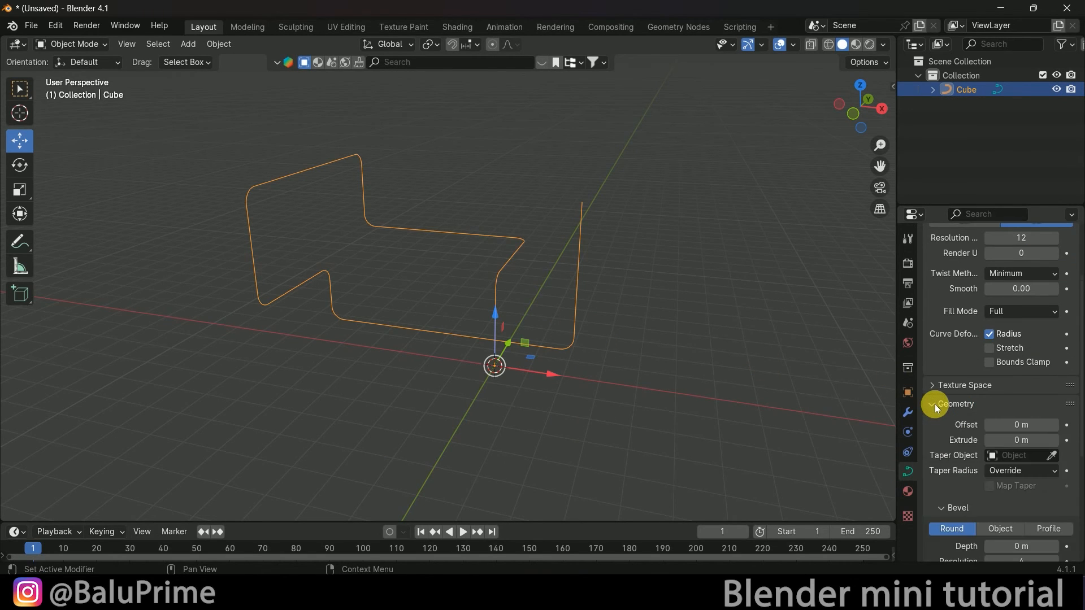
scroll(935, 405, down, 2)
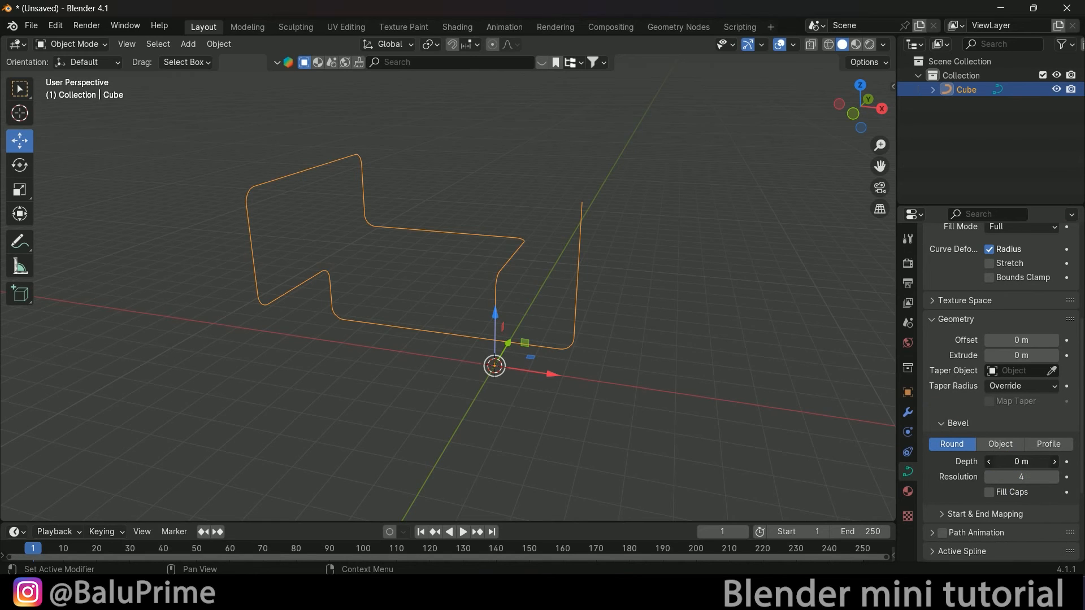
drag(1018, 462, 1059, 479)
mouse_move(588, 365)
middle_down()
mouse_move(577, 373)
mouse_move(567, 246)
middle_up()
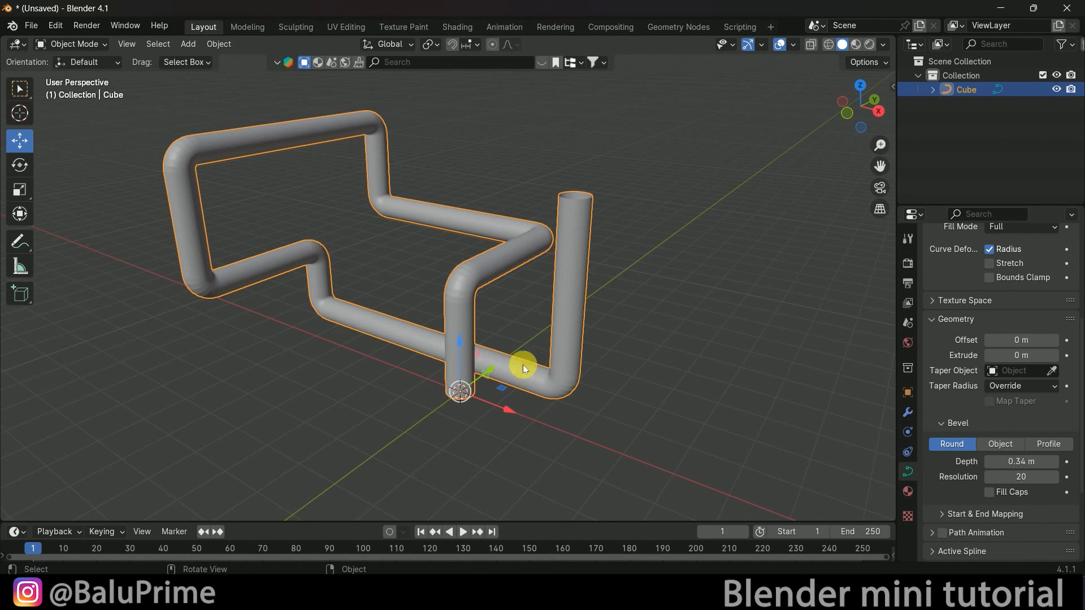
click(220, 44)
mouse_move(240, 435)
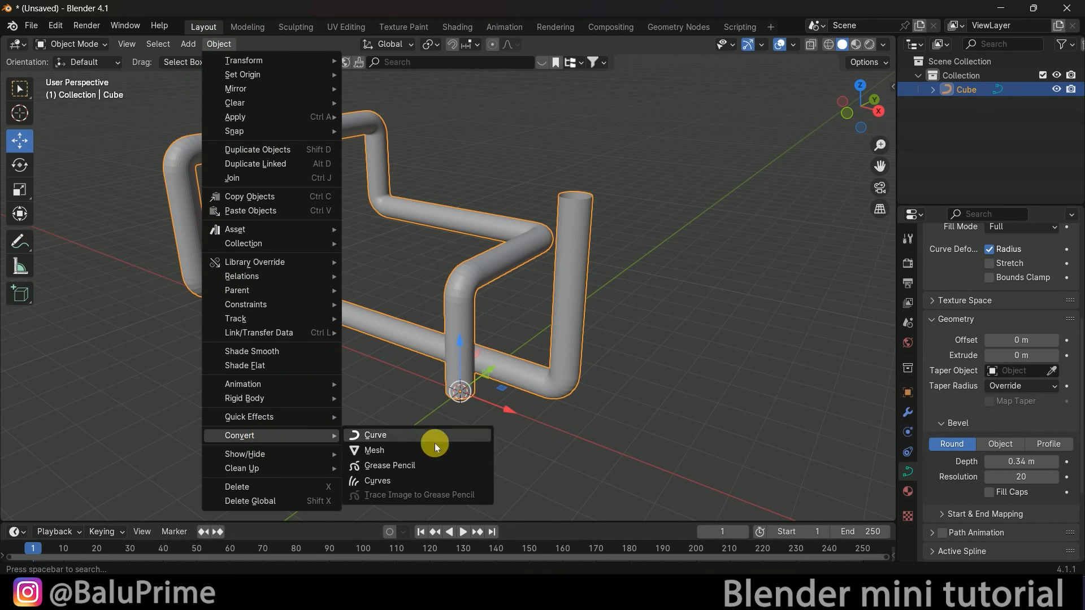
- Convert the tube curve to a mesh and apply Shade Smooth
click(386, 451)
right_click(597, 266)
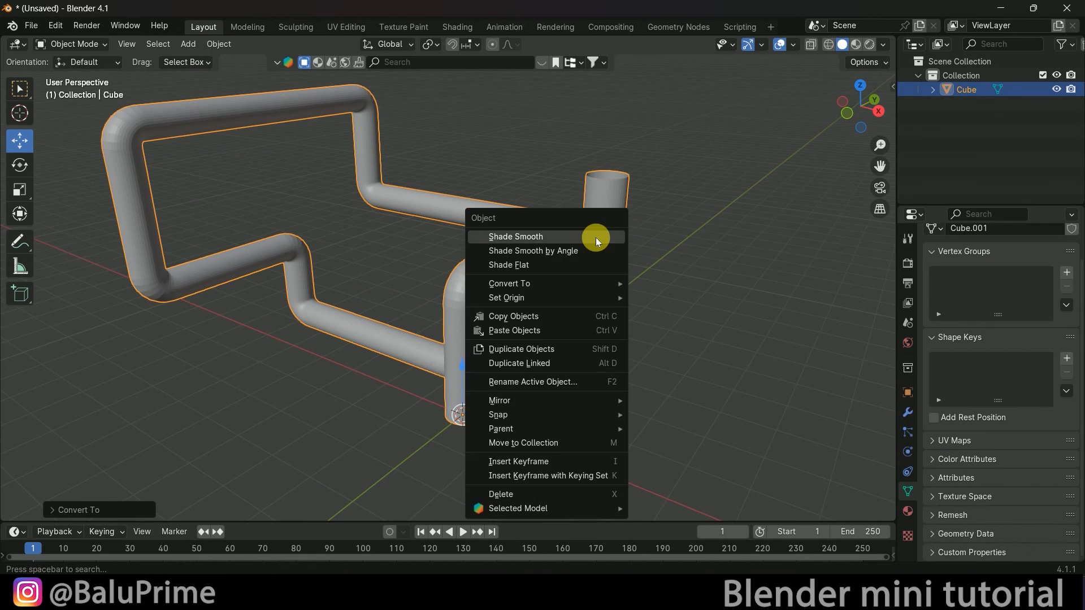
click(594, 236)
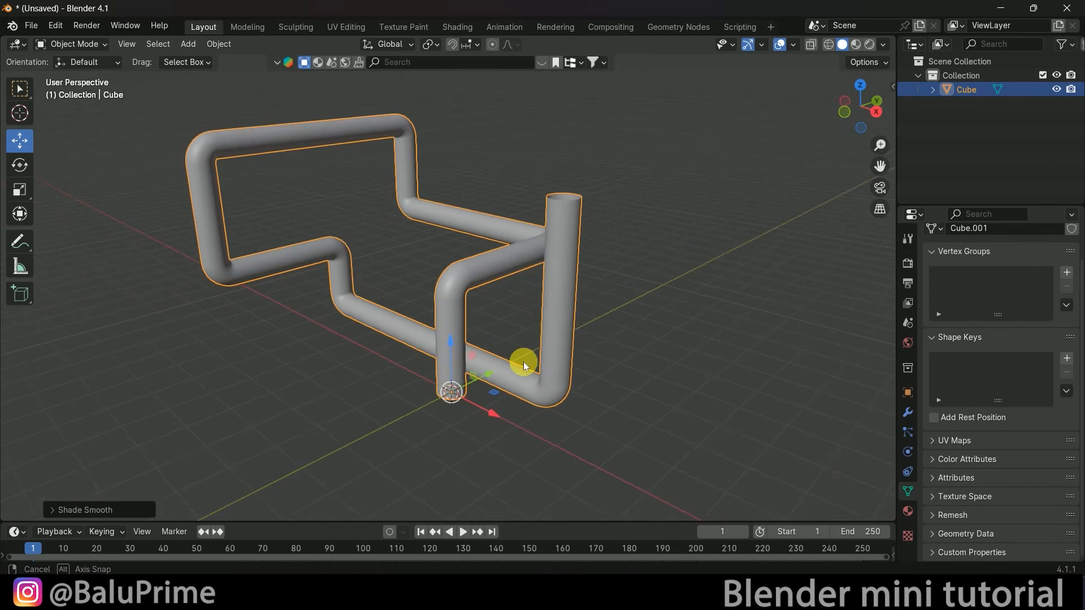